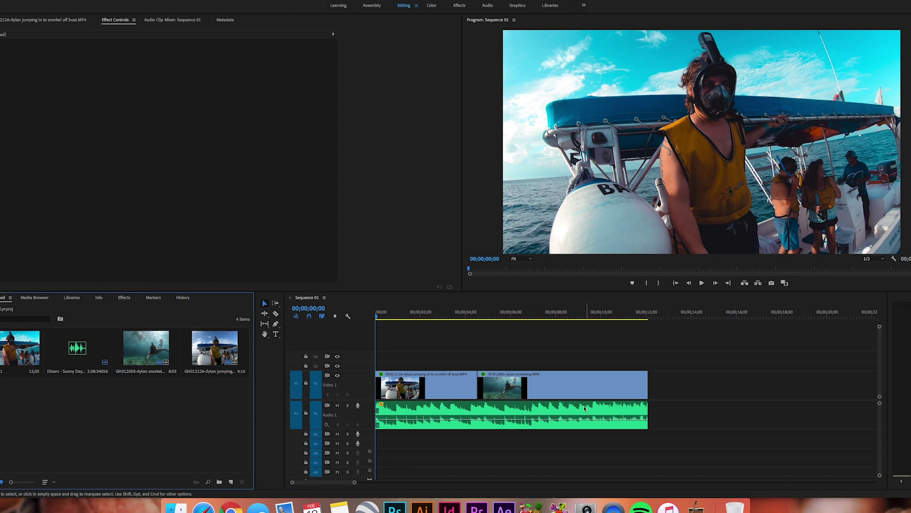
- Scrub to where the snorkeler goes underwater and split the music clip at 00;00;03;20
{"action": "left_click", "coordinate": [451, 377]}
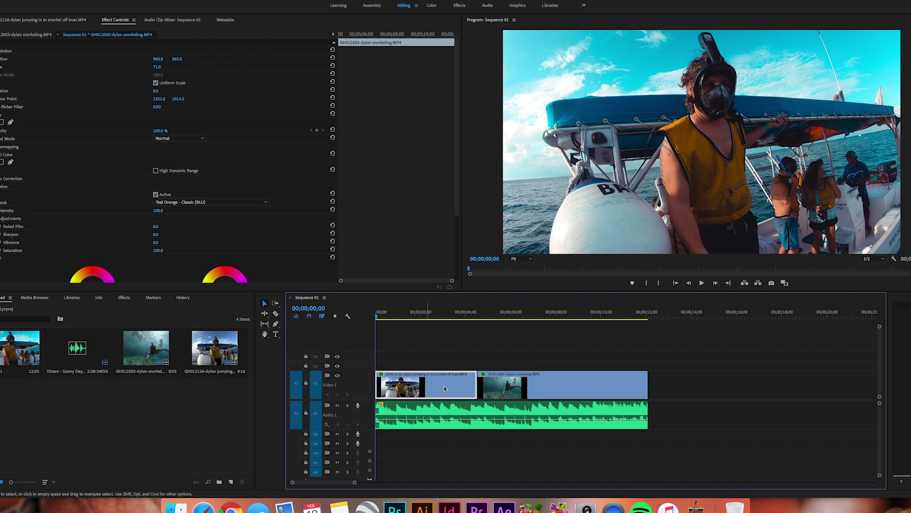
{"action": "left_click", "coordinate": [463, 411]}
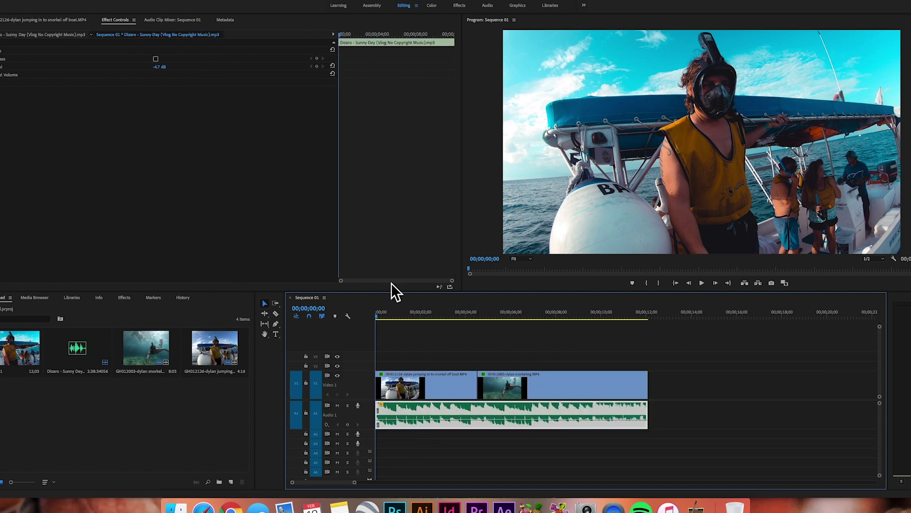
{"action": "left_click", "coordinate": [378, 318]}
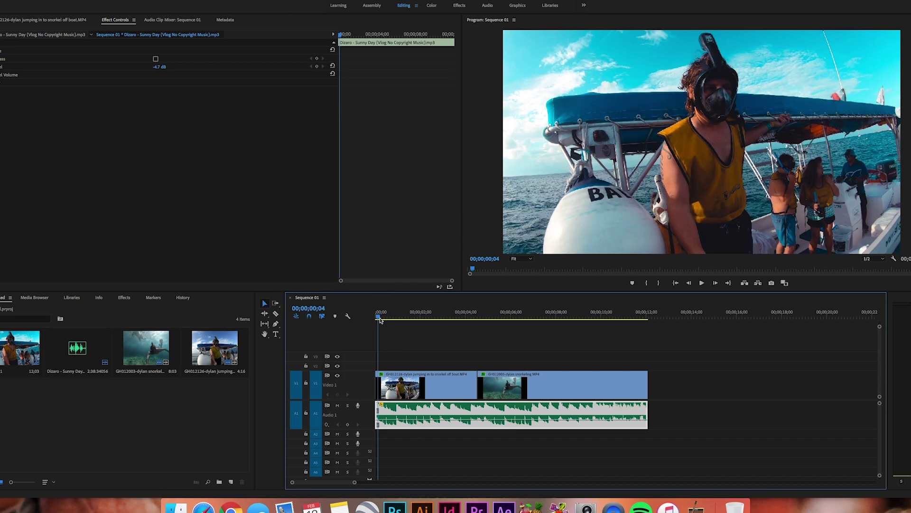
{"action": "key", "text": "XF86AudioRaiseVolume"}
{"action": "key", "text": "XF86AudioLowerVolume"}
{"action": "key", "text": "XF86AudioLowerVolume"}
{"action": "left_click_drag", "start_coordinate": [378, 319], "coordinate": [458, 326]}
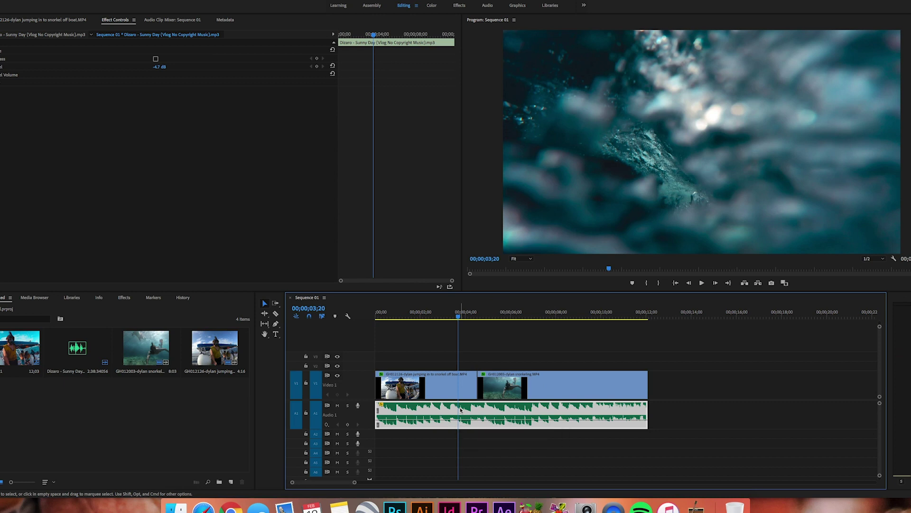
{"action": "key", "text": "super+k"}
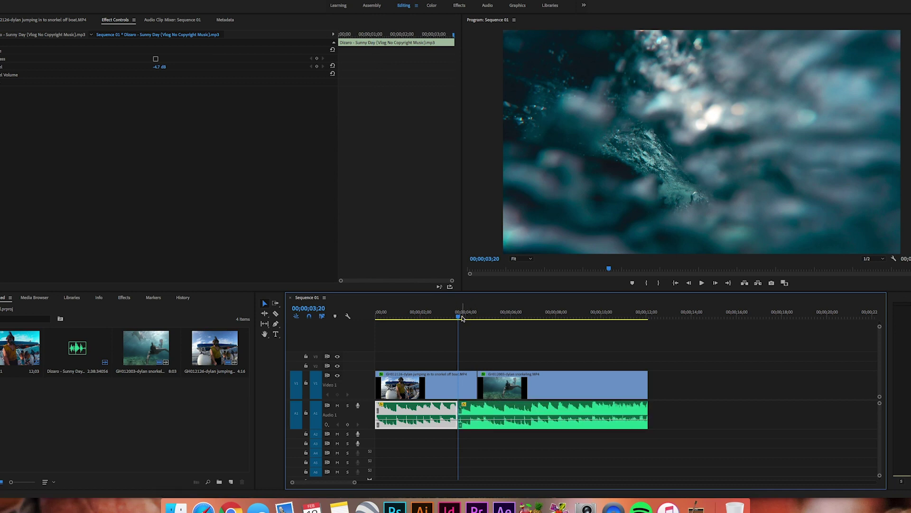
- Split the second music piece at 00;00;10;16, where the snorkeler resurfaces, then return near the start
{"action": "left_click_drag", "start_coordinate": [460, 317], "coordinate": [614, 329]}
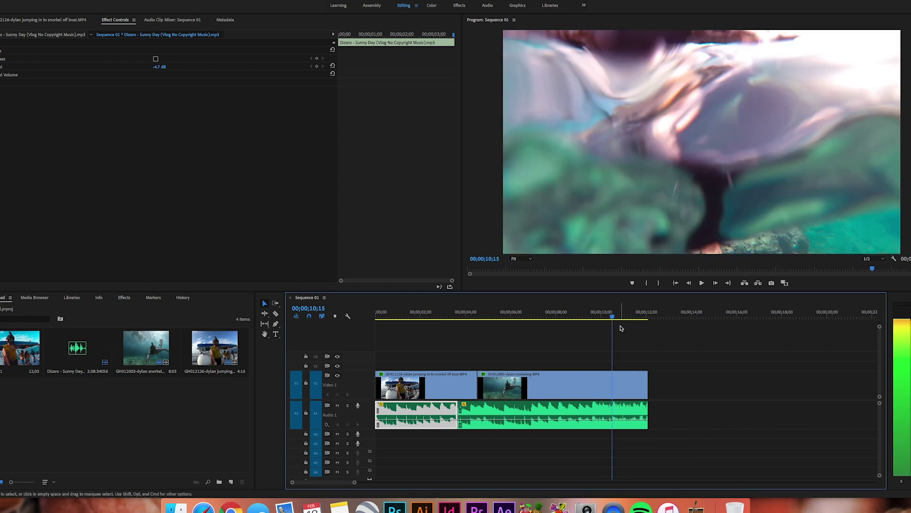
{"action": "left_click", "coordinate": [617, 414]}
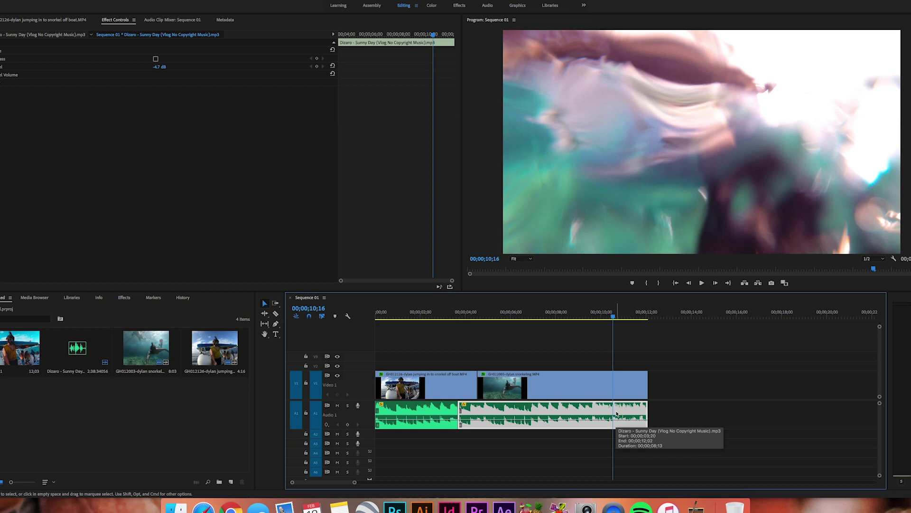
{"action": "key", "text": "super+k"}
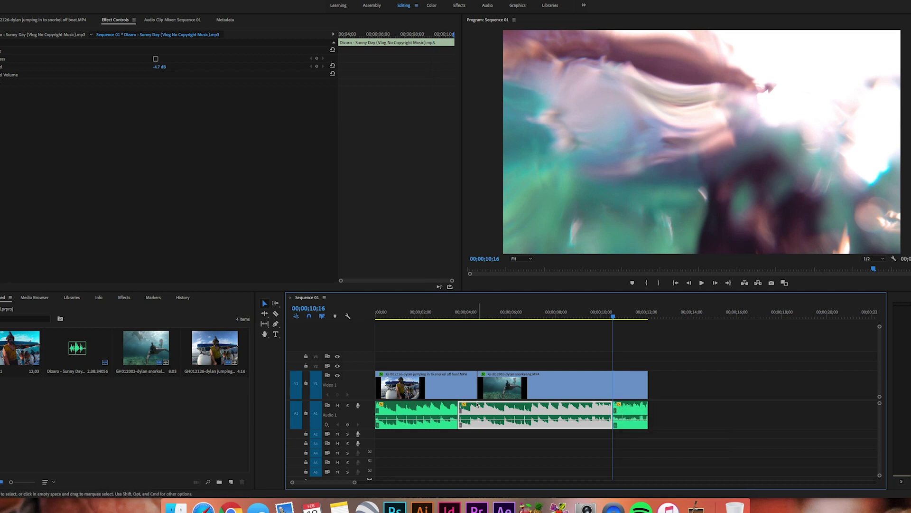
{"action": "left_click", "coordinate": [399, 413]}
{"action": "left_click", "coordinate": [396, 313]}
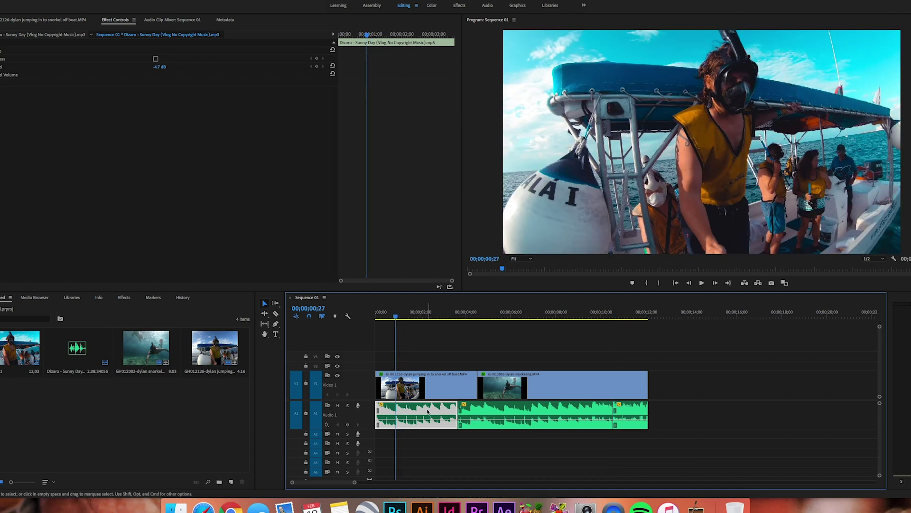
- Play back both cuts, select the middle underwater music piece, and bring up the Effects panel
{"action": "key", "text": "space"}
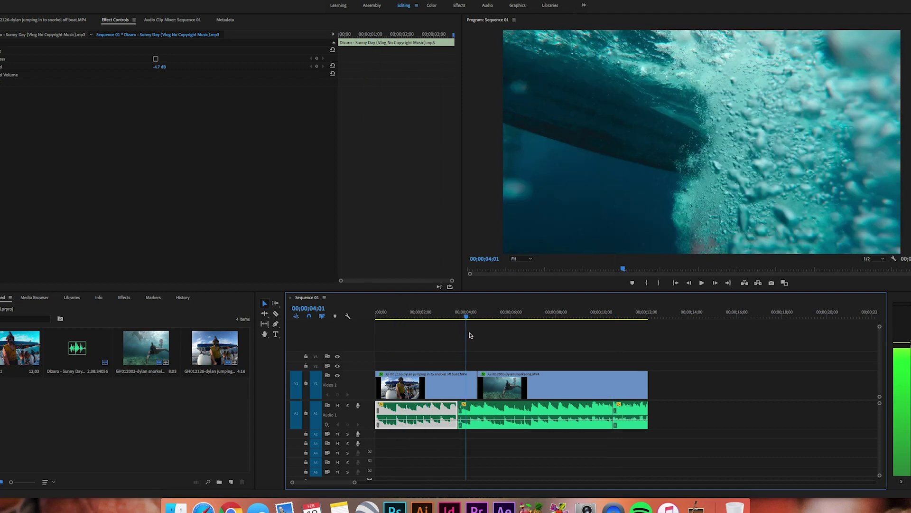
{"action": "left_click", "coordinate": [543, 408]}
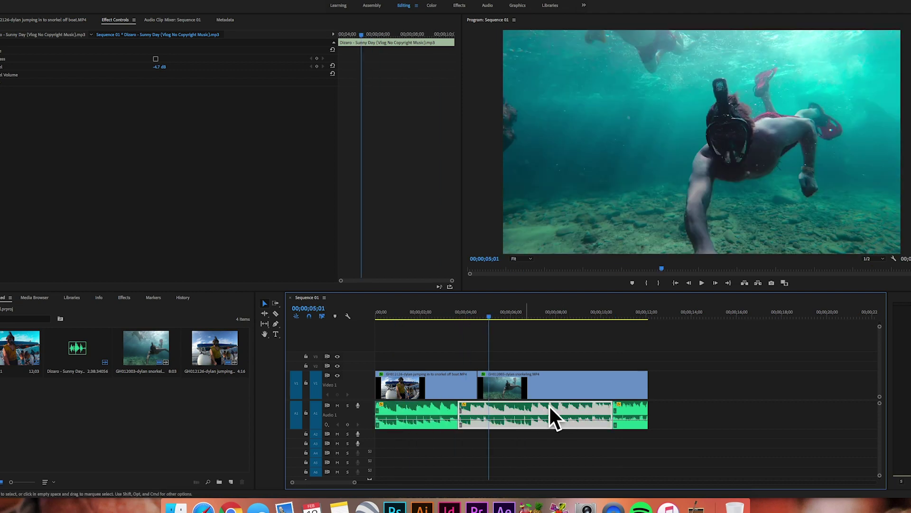
{"action": "left_click_drag", "start_coordinate": [489, 314], "coordinate": [617, 315]}
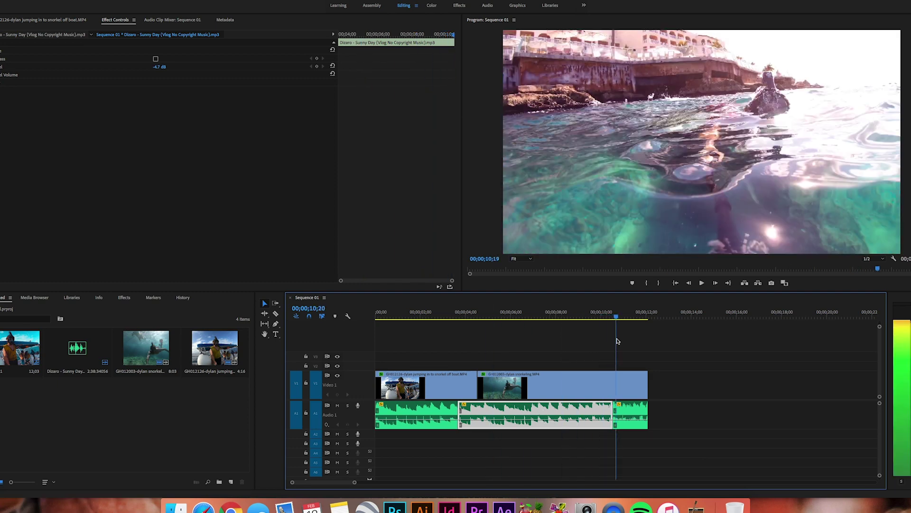
{"action": "left_click", "coordinate": [623, 410]}
{"action": "key", "text": "j"}
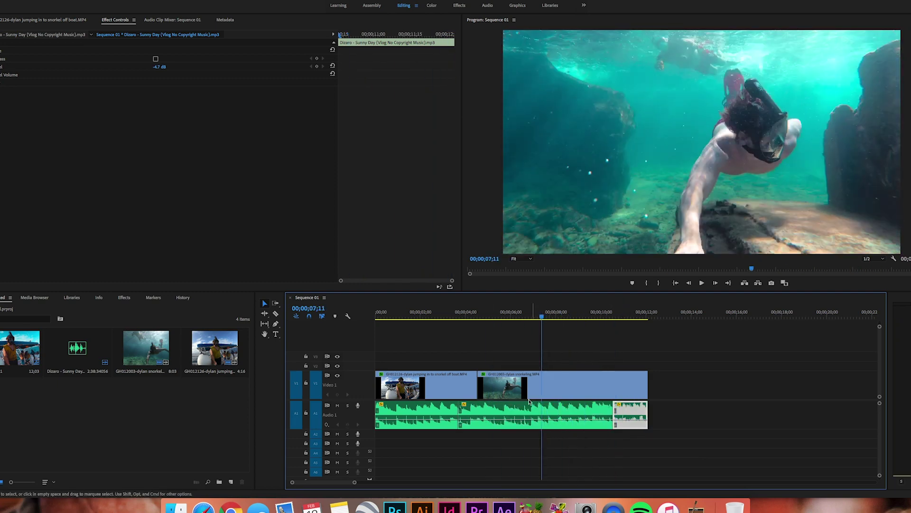
{"action": "left_click", "coordinate": [528, 410]}
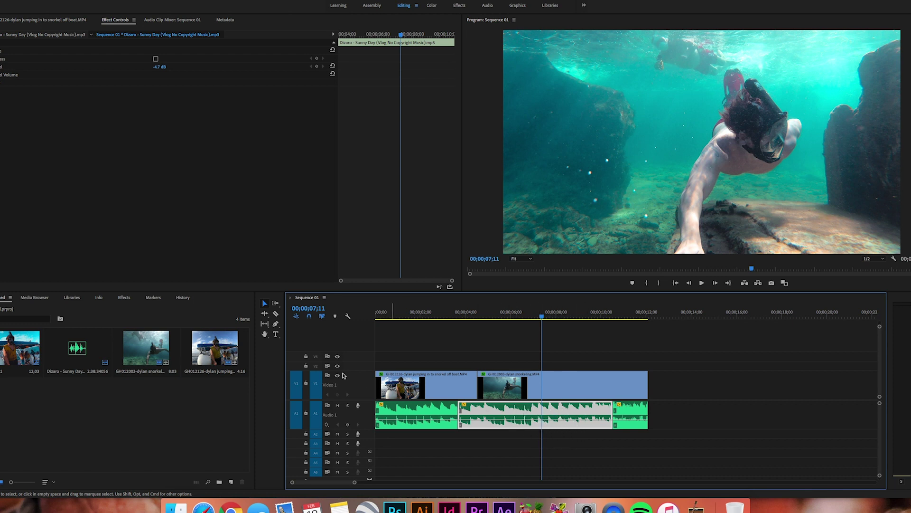
{"action": "left_click", "coordinate": [125, 298]}
- Search the effects for 'low' and apply Lowpass to the middle underwater music piece
{"action": "left_click", "coordinate": [26, 307]}
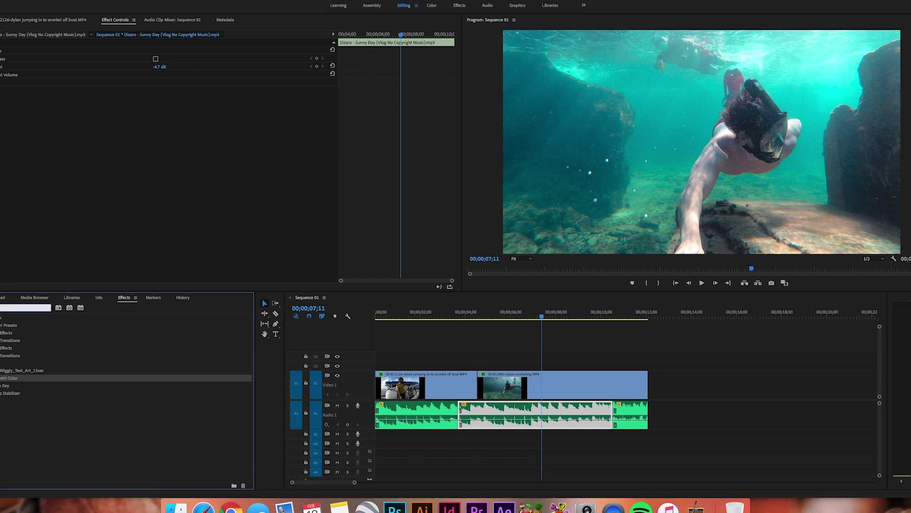
{"action": "type", "text": "low"}
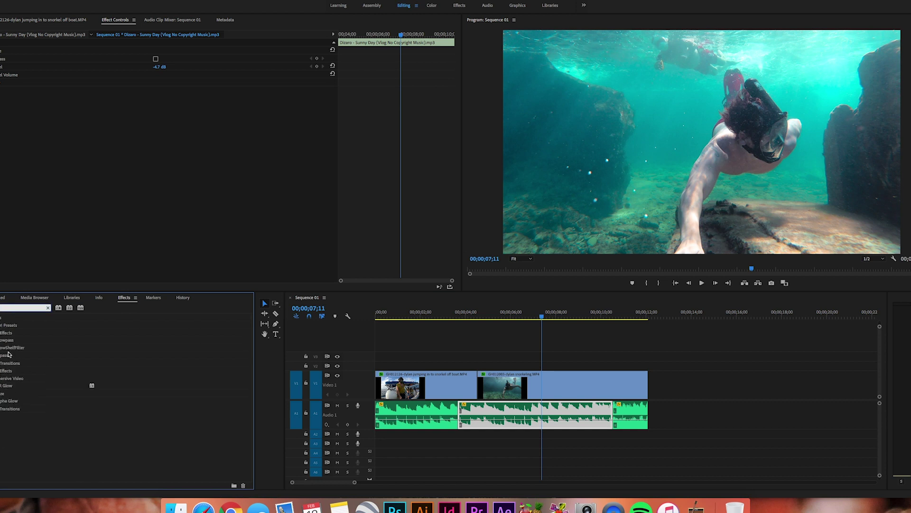
{"action": "left_click", "coordinate": [8, 355]}
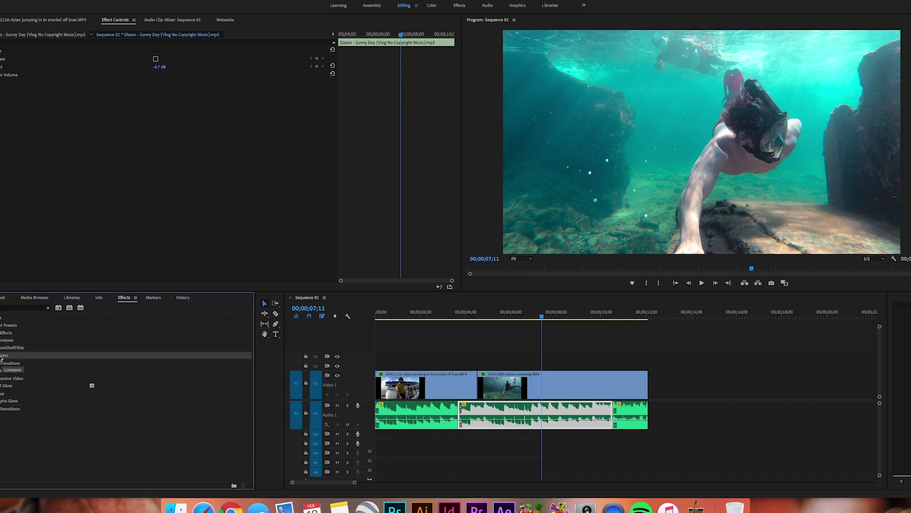
{"action": "left_click_drag", "start_coordinate": [1, 358], "coordinate": [532, 416]}
{"action": "left_click_drag", "start_coordinate": [546, 316], "coordinate": [519, 317]}
- Enter a 500 Hz Lowpass cutoff in Effect Controls and return the playhead to the sequence start
{"action": "left_click_drag", "start_coordinate": [168, 99], "coordinate": [162, 104]}
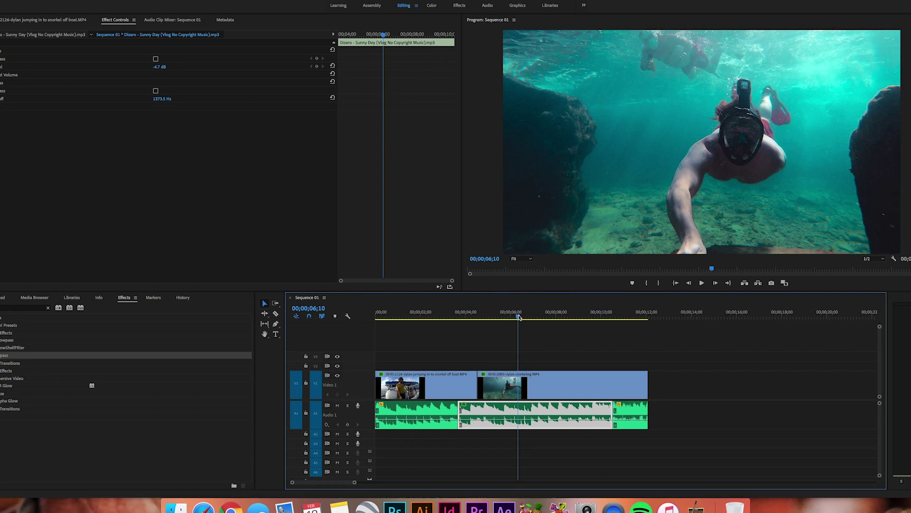
{"action": "left_click_drag", "start_coordinate": [519, 317], "coordinate": [497, 317]}
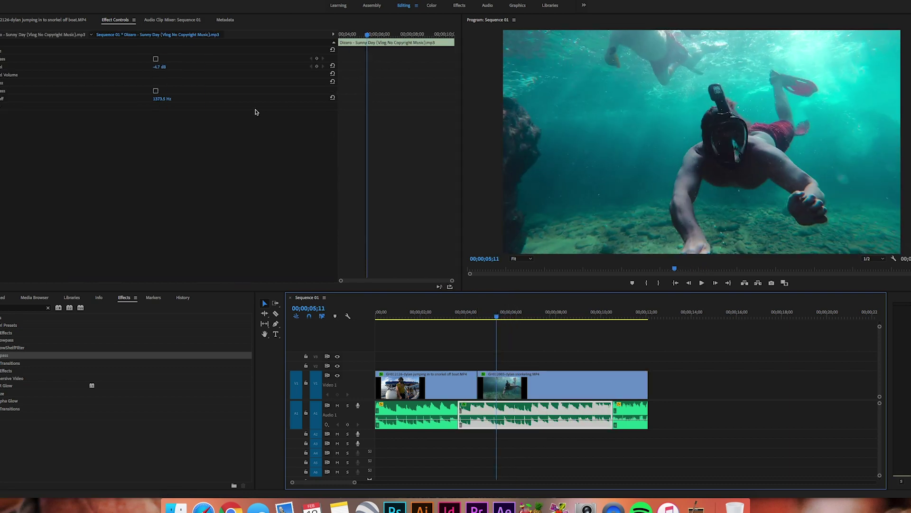
{"action": "left_click", "coordinate": [162, 98]}
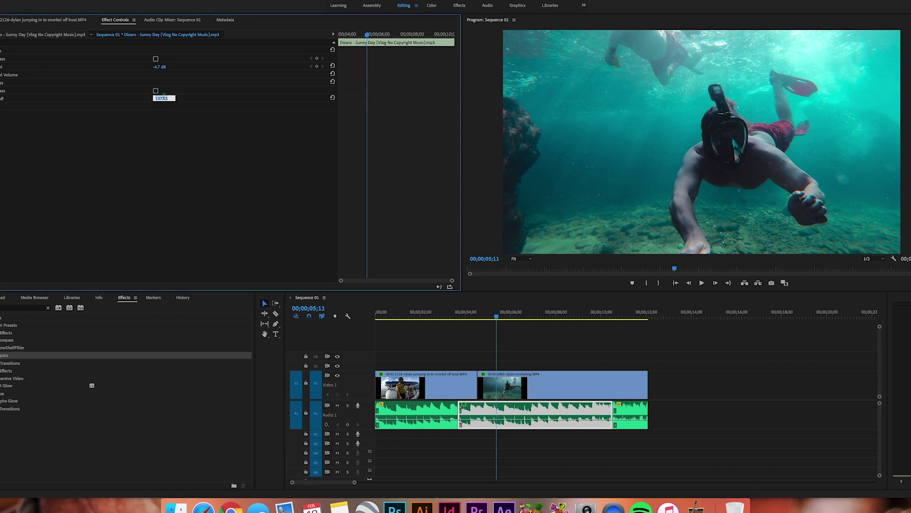
{"action": "type", "text": "500"}
{"action": "key", "text": "Return"}
{"action": "left_click_drag", "start_coordinate": [450, 312], "coordinate": [266, 312]}
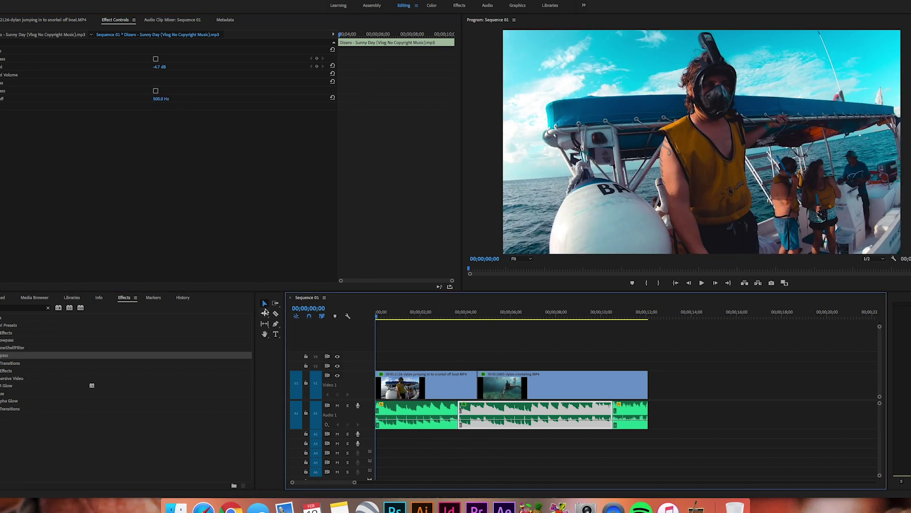
{"action": "key", "text": "XF86AudioRaiseVolume"}
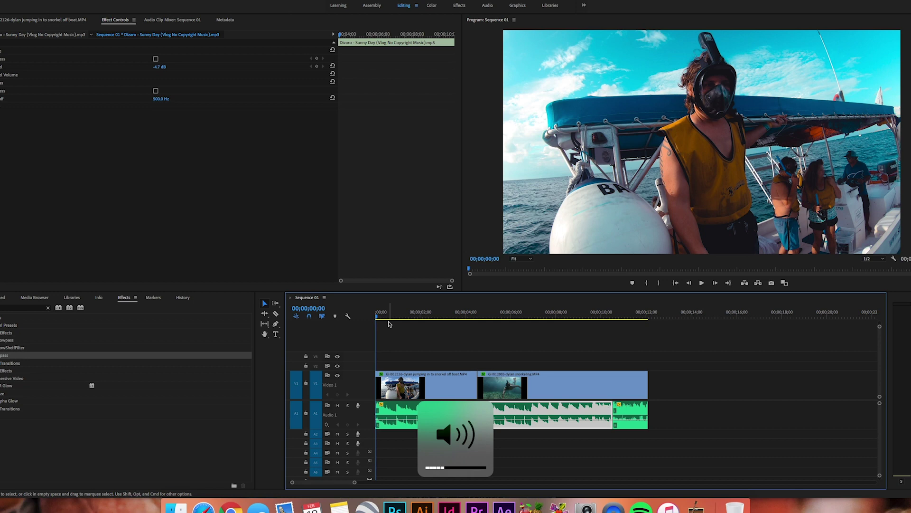
{"action": "key", "text": "space"}
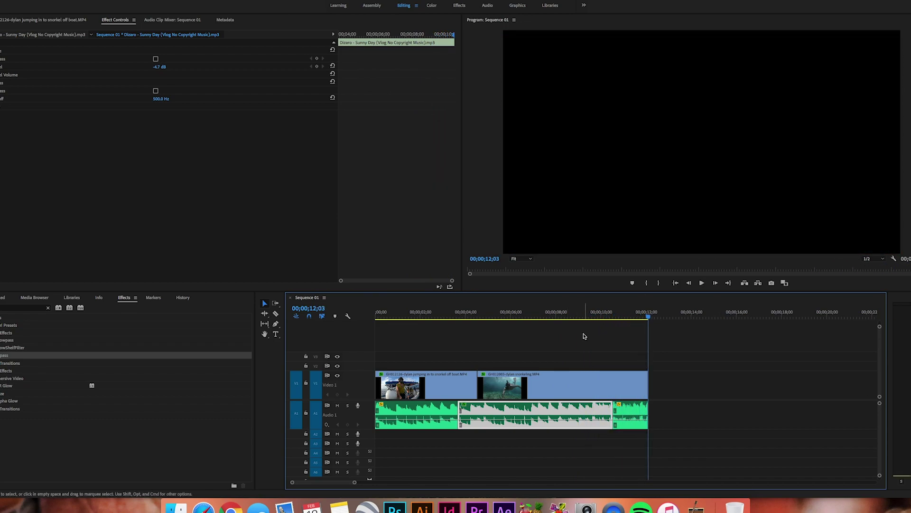
{"action": "left_click_drag", "start_coordinate": [503, 312], "coordinate": [462, 316]}
{"action": "key", "text": "XF86AudioLowerVolume"}
{"action": "key", "text": "XF86AudioLowerVolume"}
{"action": "key", "text": "XF86AudioLowerVolume"}
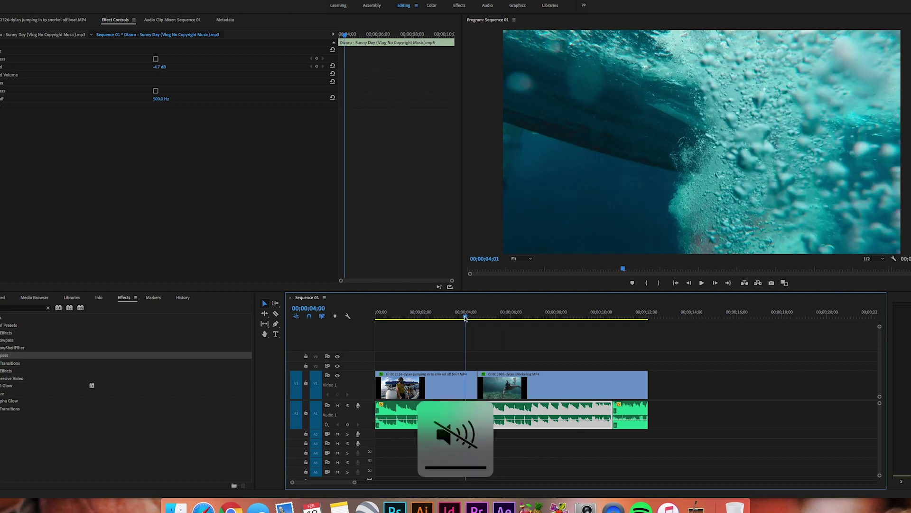
{"action": "key", "text": "Left"}
{"action": "key", "text": "Left"}
{"action": "key", "text": "Left"}
{"action": "key", "text": "Left"}
{"action": "key", "text": "Left"}
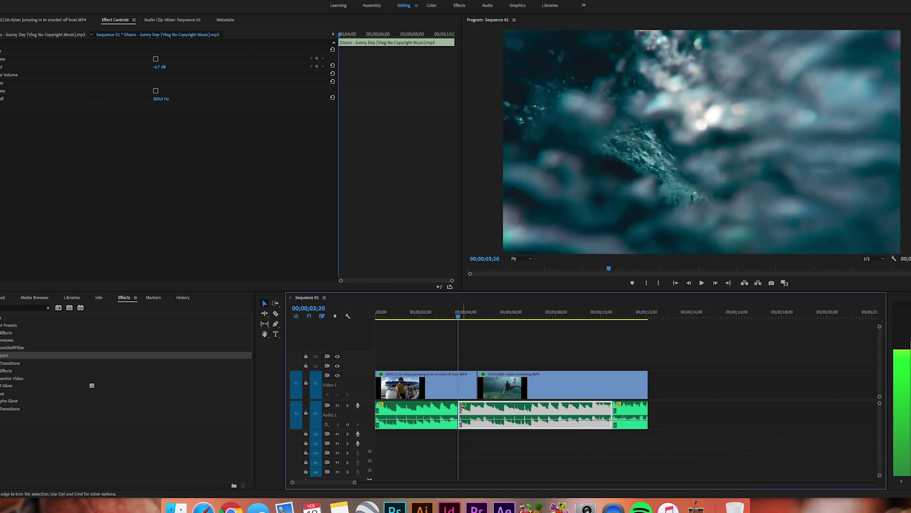
- Apply the default Constant Power crossfade at the 00;00;03;20 cut and shorten it to about 8 frames
{"action": "left_click", "coordinate": [458, 408]}
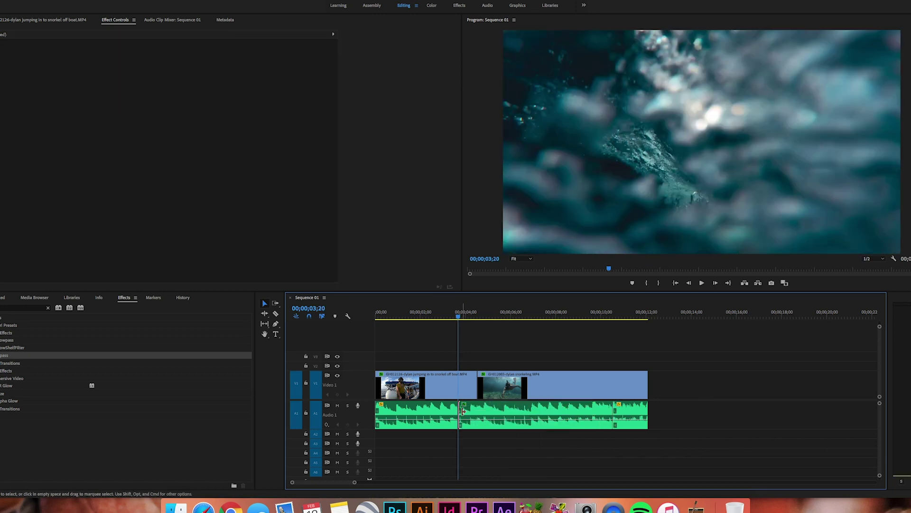
{"action": "right_click", "coordinate": [458, 408]}
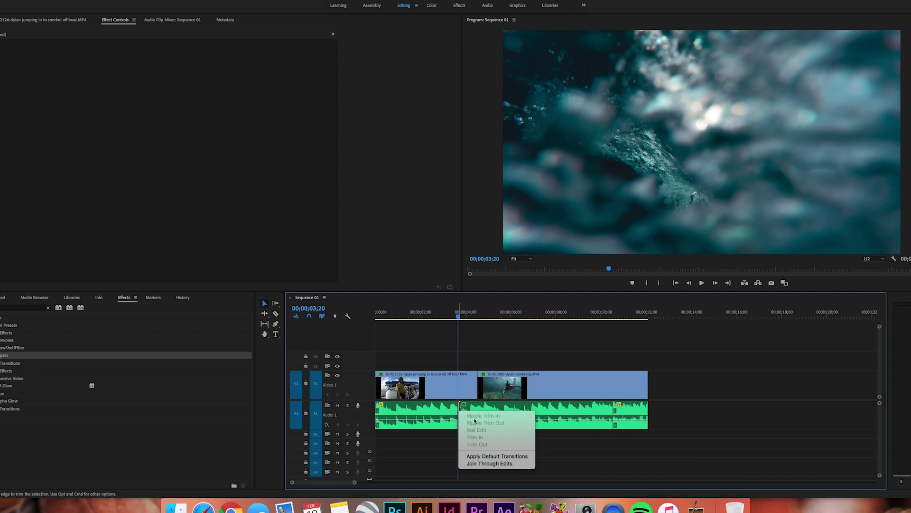
{"action": "left_click", "coordinate": [485, 456]}
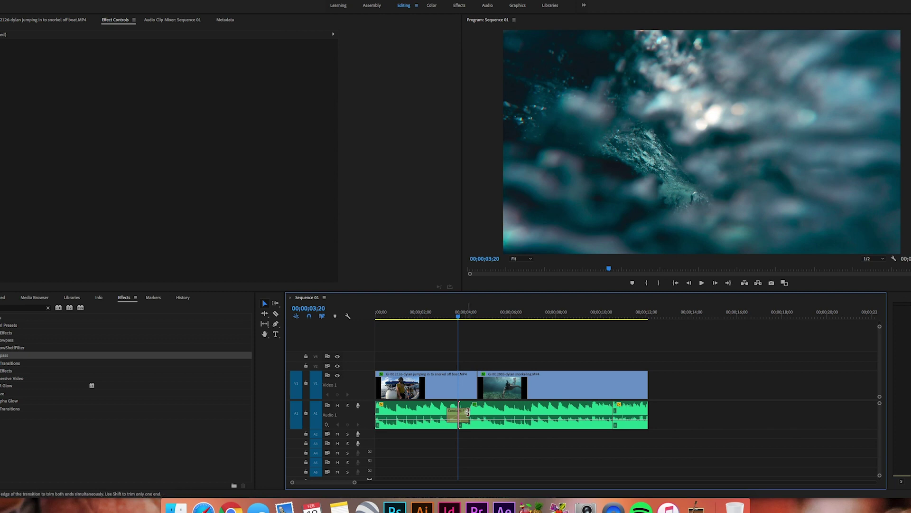
{"action": "left_click_drag", "start_coordinate": [470, 414], "coordinate": [458, 424]}
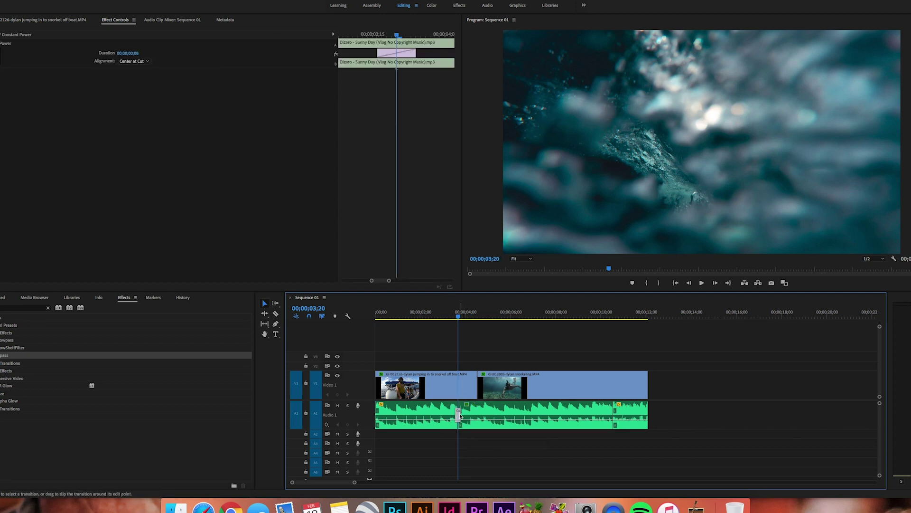
- Apply a default Constant Power crossfade at the 00;00;10;16 cut, shorten it, then deselect it
{"action": "left_click", "coordinate": [613, 312]}
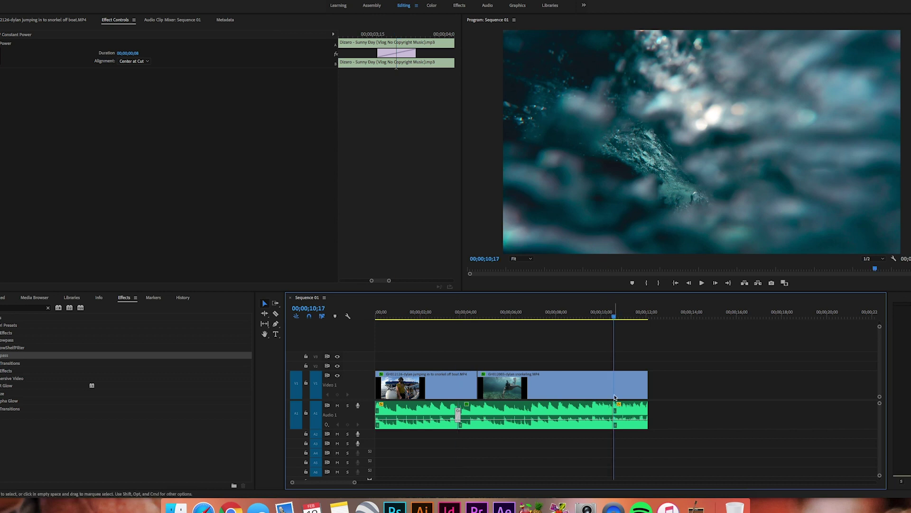
{"action": "right_click", "coordinate": [613, 407]}
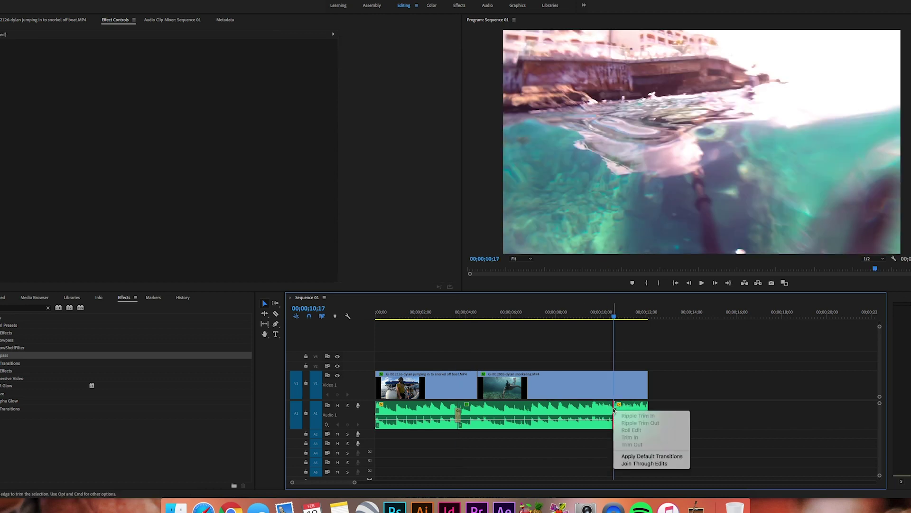
{"action": "left_click", "coordinate": [639, 455]}
{"action": "left_click_drag", "start_coordinate": [625, 417], "coordinate": [613, 421]}
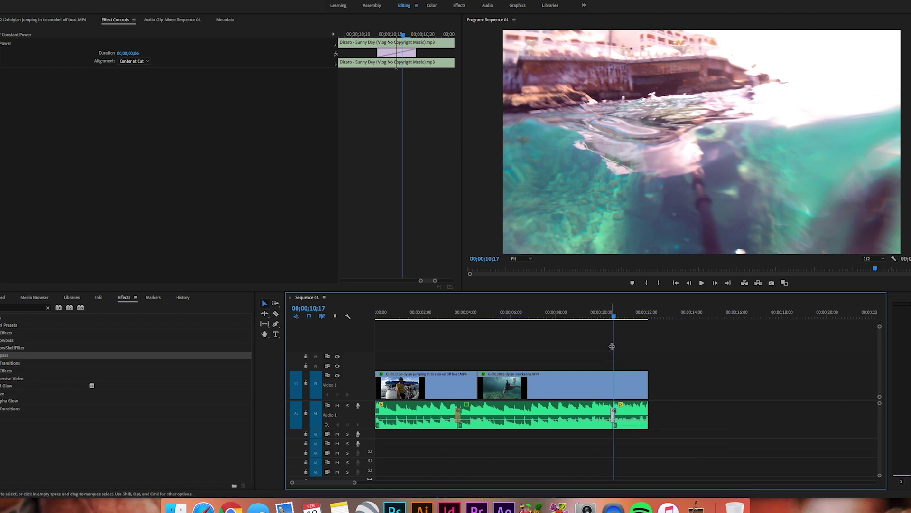
{"action": "left_click", "coordinate": [585, 335]}
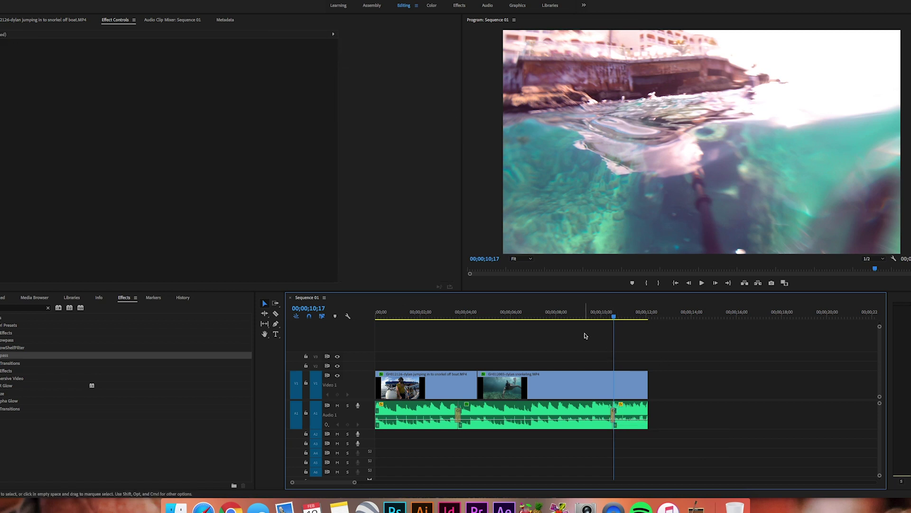